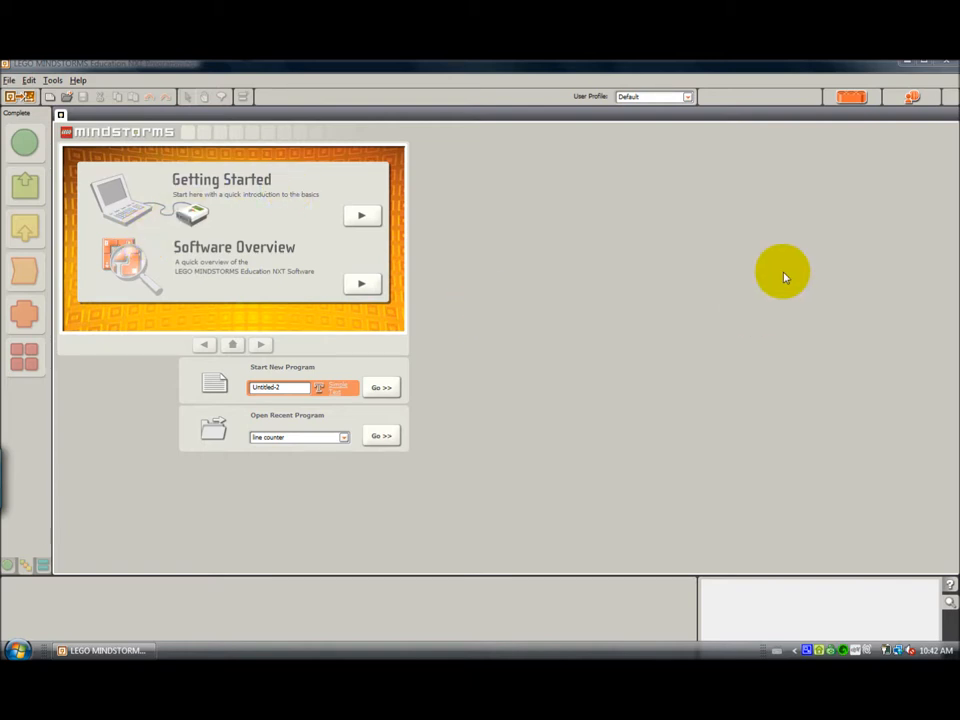
- Start the new blank program Untitled-2 after glancing at the Robot Educator and My Portal panels
{"action": "left_click", "coordinate": [853, 99]}
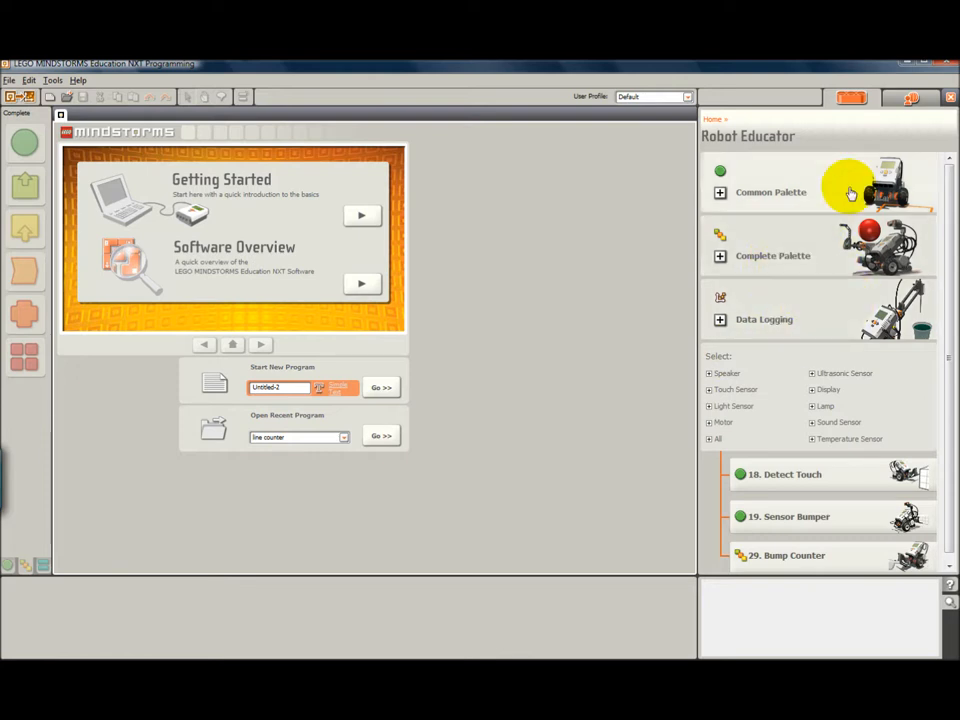
{"action": "left_click", "coordinate": [951, 99]}
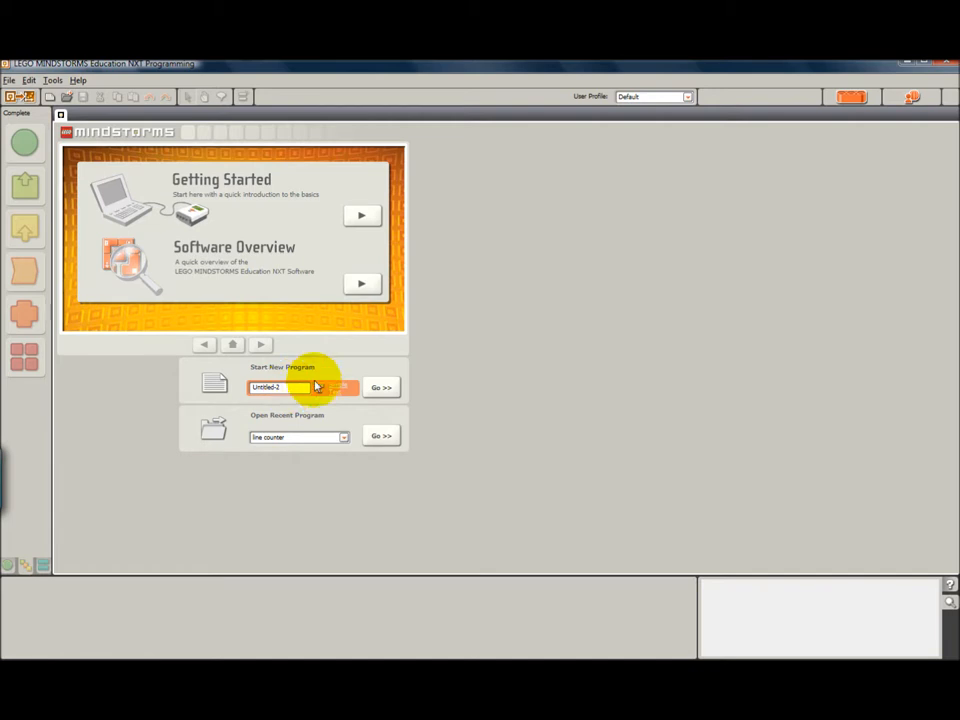
{"action": "left_click", "coordinate": [380, 390]}
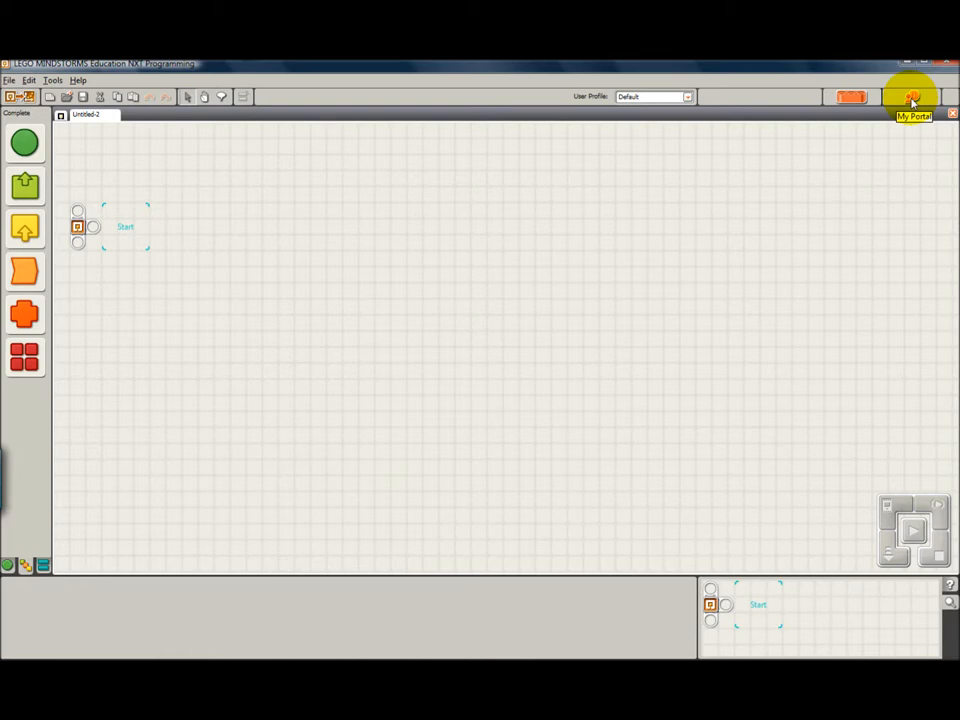
{"action": "left_click", "coordinate": [912, 100]}
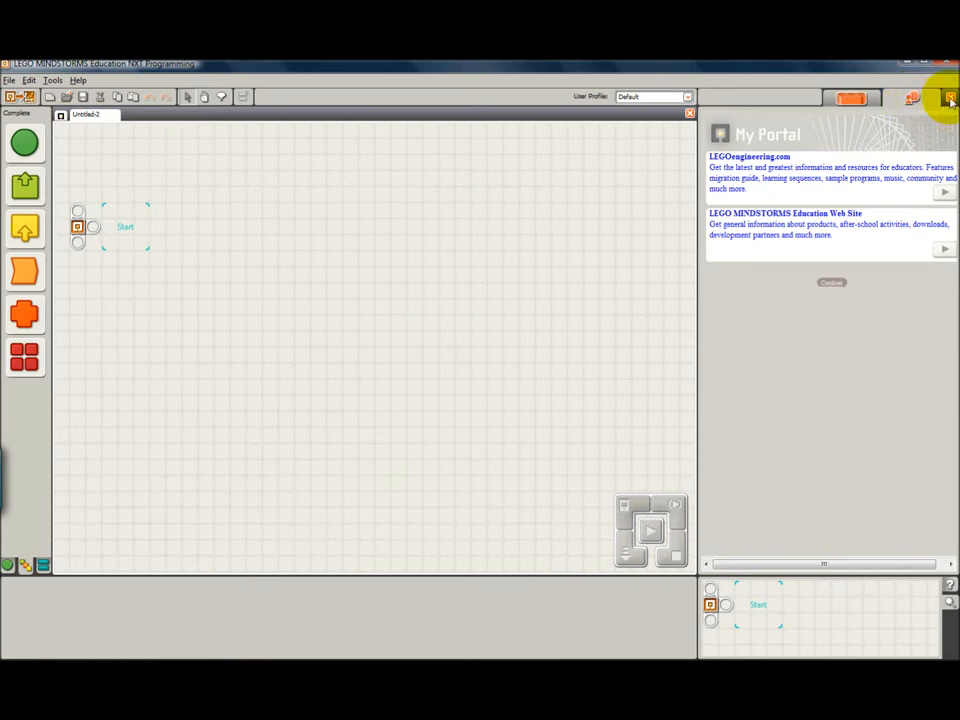
{"action": "left_click", "coordinate": [951, 99]}
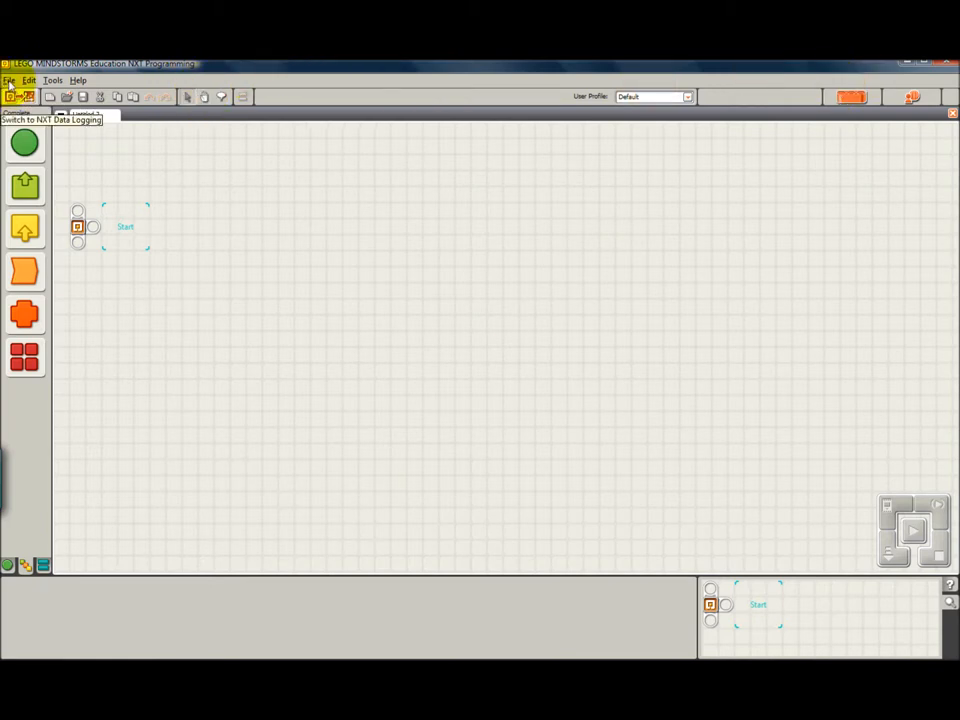
- Look through the File menu commands and dismiss it without choosing one
{"action": "left_click", "coordinate": [9, 81]}
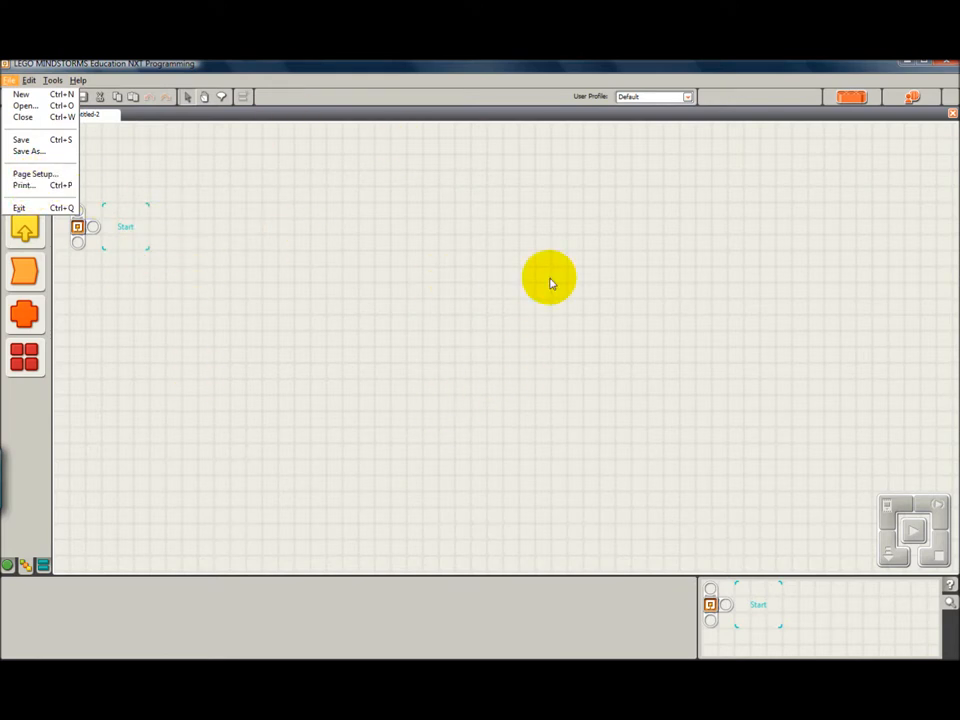
{"action": "left_click", "coordinate": [550, 283]}
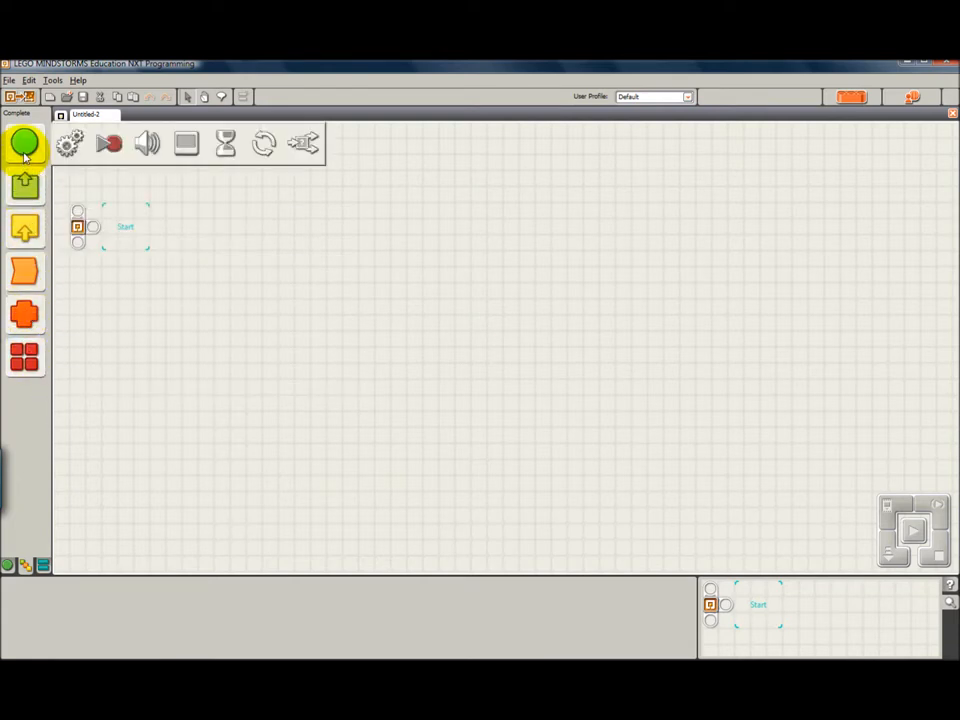
{"action": "mouse_move", "coordinate": [25, 143]}
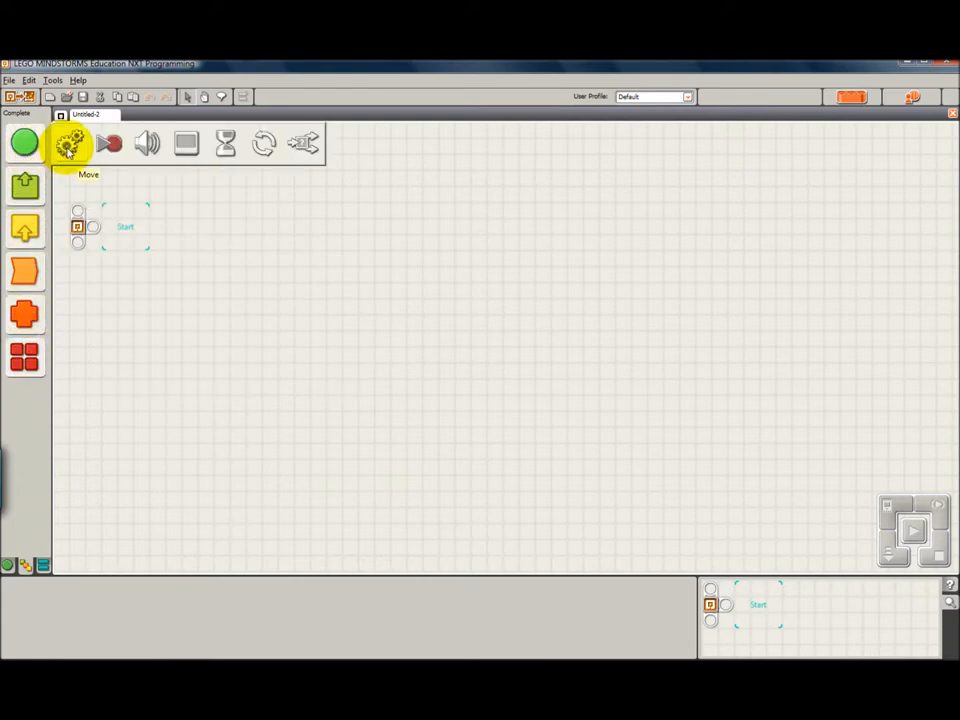
- Drag two Move blocks from the Common palette in sequence after the Start point
{"action": "left_click_drag", "start_coordinate": [70, 148], "coordinate": [105, 222]}
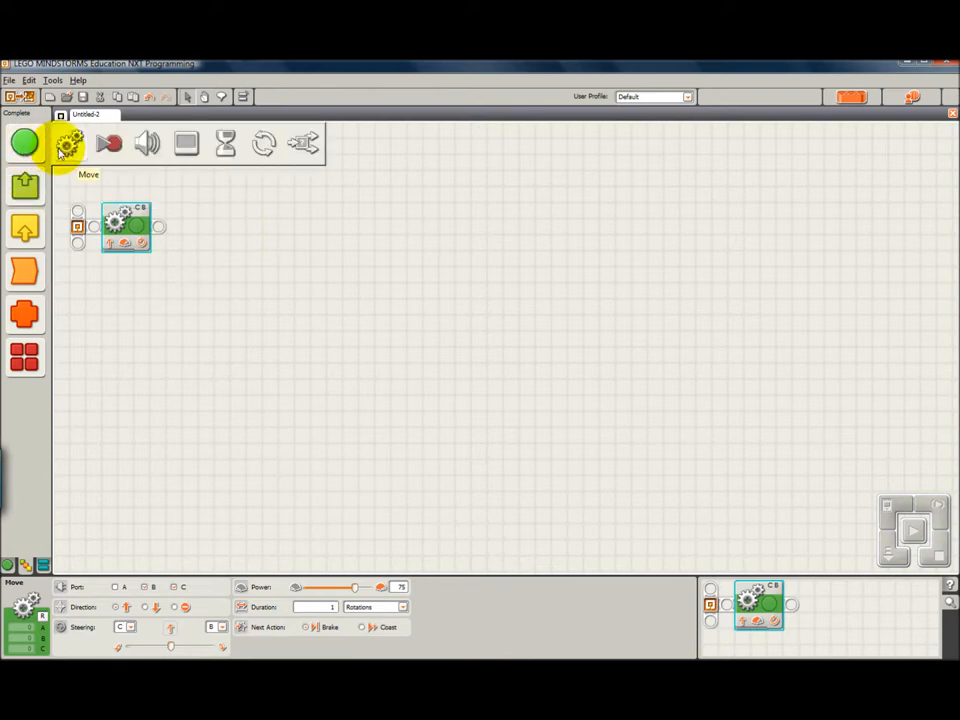
{"action": "left_click_drag", "start_coordinate": [69, 144], "coordinate": [180, 216]}
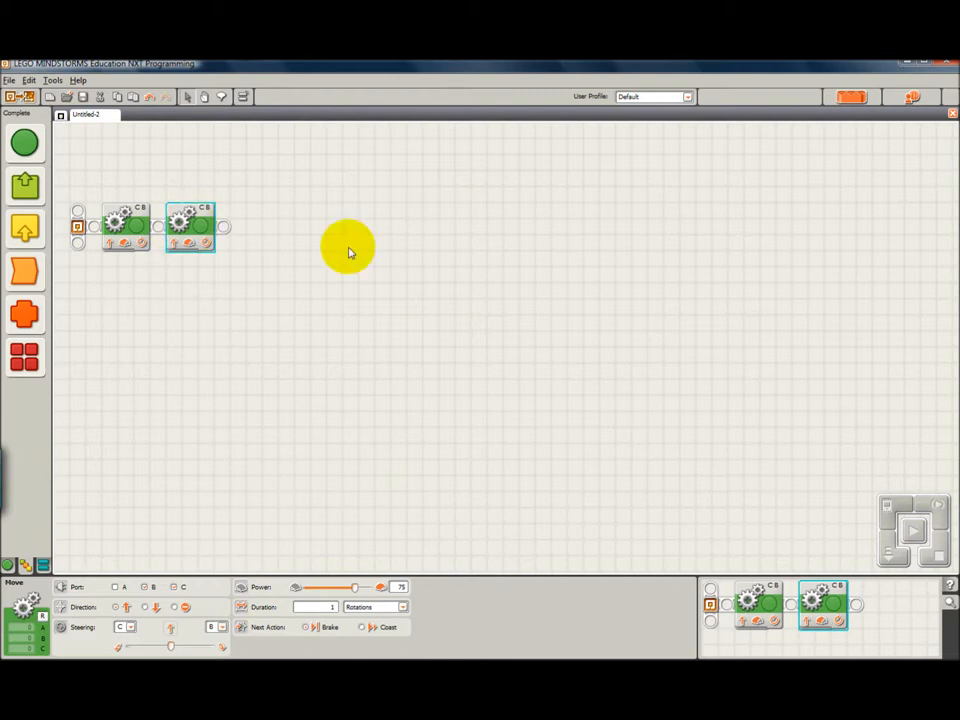
- Show the Move block help description in the little help window, briefly flipping to the map
{"action": "left_click", "coordinate": [948, 586]}
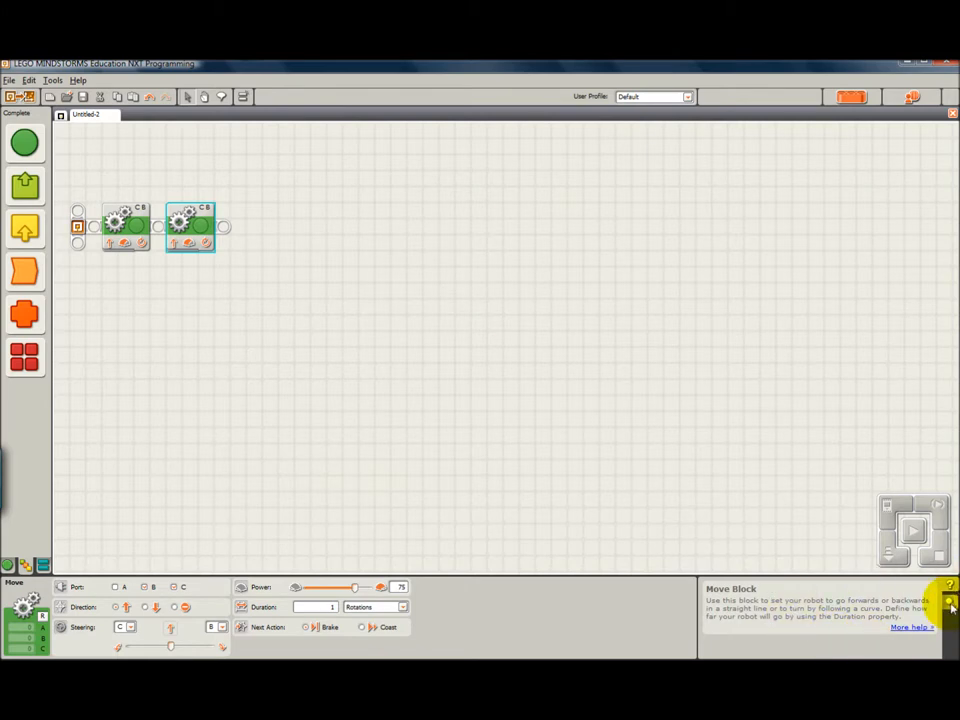
{"action": "left_click", "coordinate": [951, 601]}
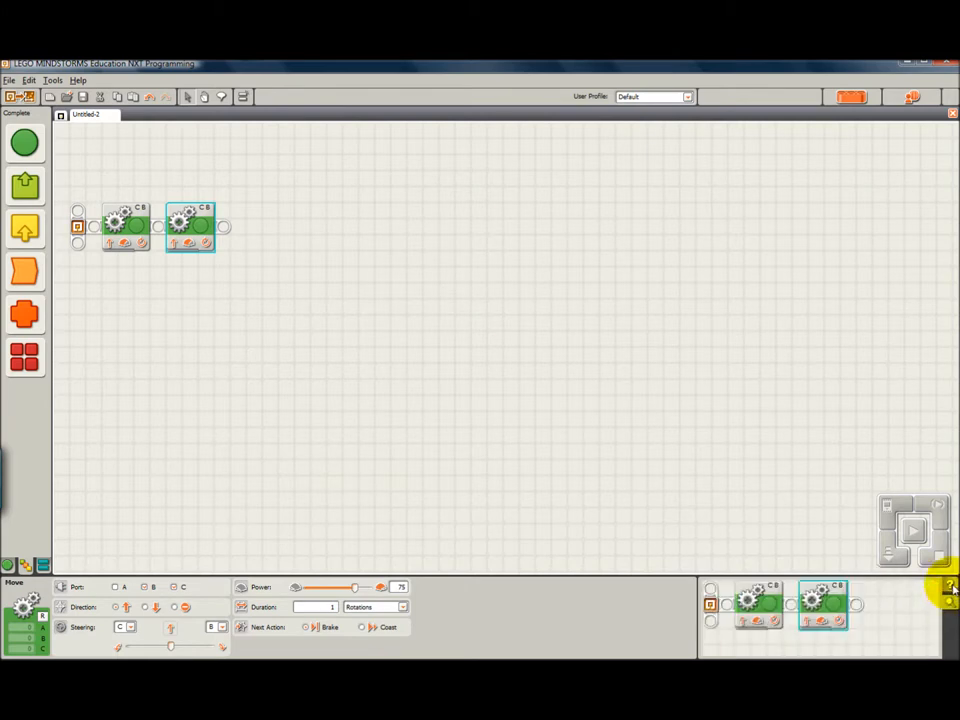
{"action": "left_click", "coordinate": [949, 585]}
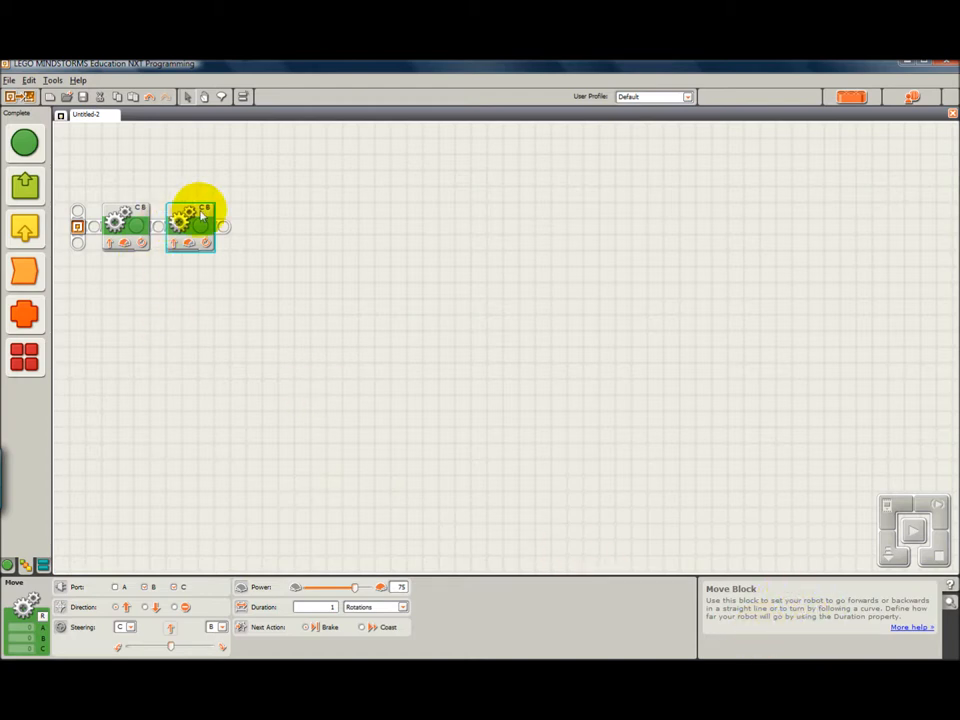
{"action": "left_click", "coordinate": [674, 530]}
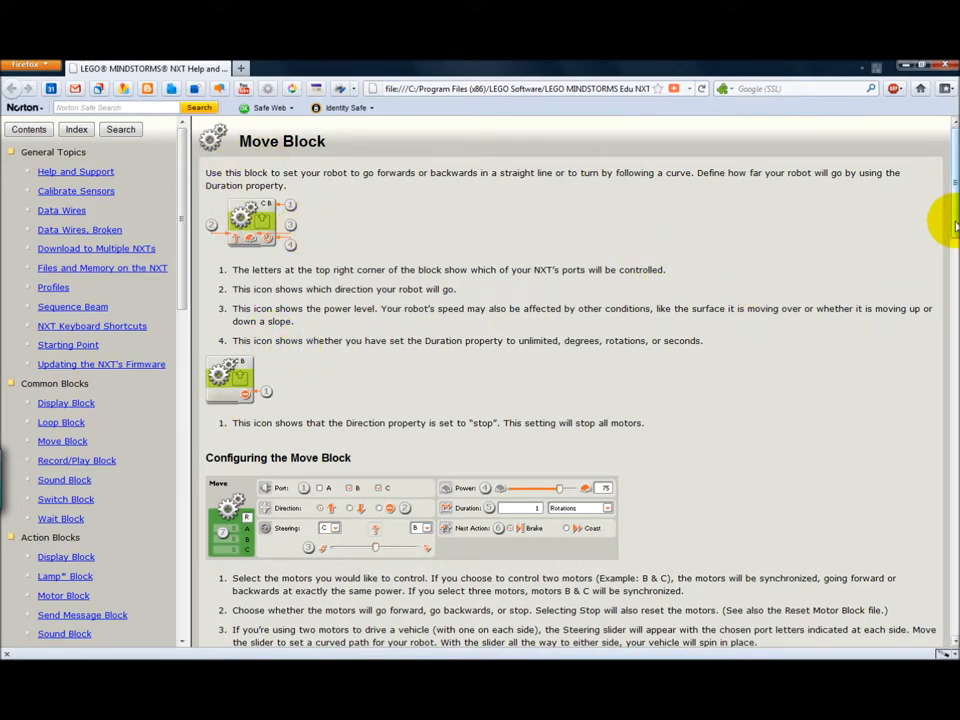
- Scroll the Move Block help page up to its heading, then return to the NXT software
{"action": "left_click", "coordinate": [951, 340]}
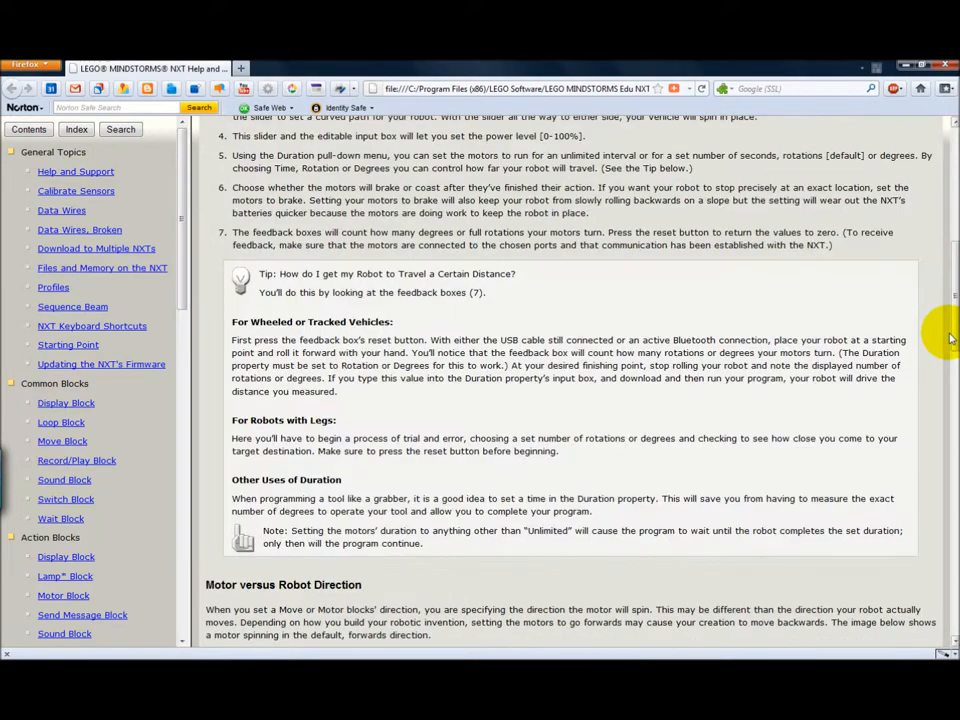
{"action": "left_click_drag", "start_coordinate": [951, 340], "coordinate": [945, 626]}
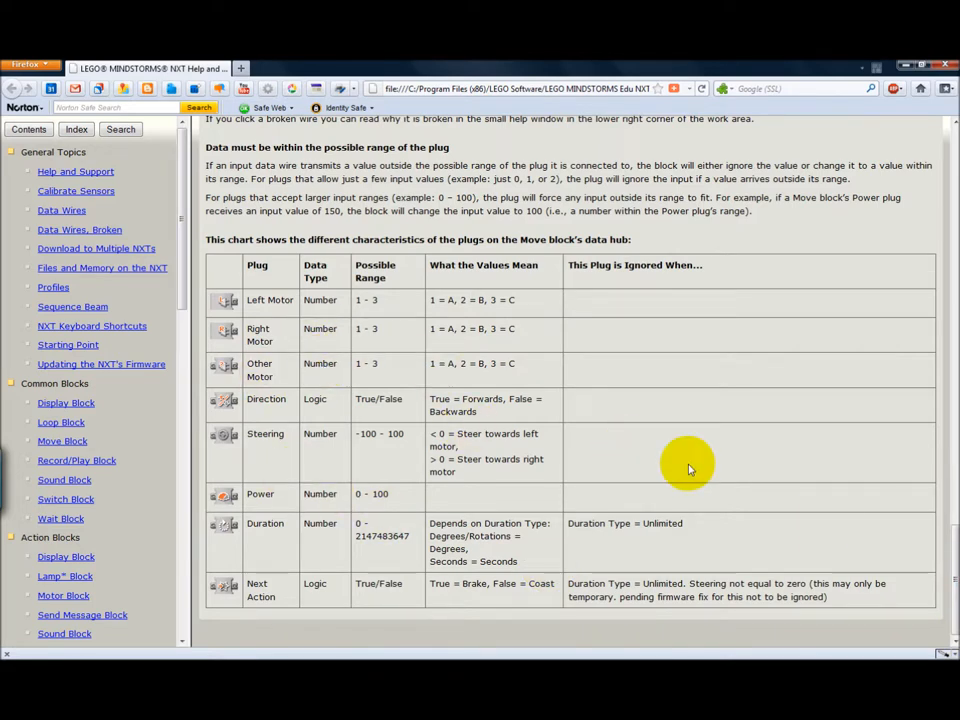
{"action": "mouse_move", "coordinate": [953, 560]}
{"action": "left_mouse_down"}
{"action": "mouse_move", "coordinate": [953, 135]}
{"action": "mouse_move", "coordinate": [928, 129]}
{"action": "left_mouse_up"}
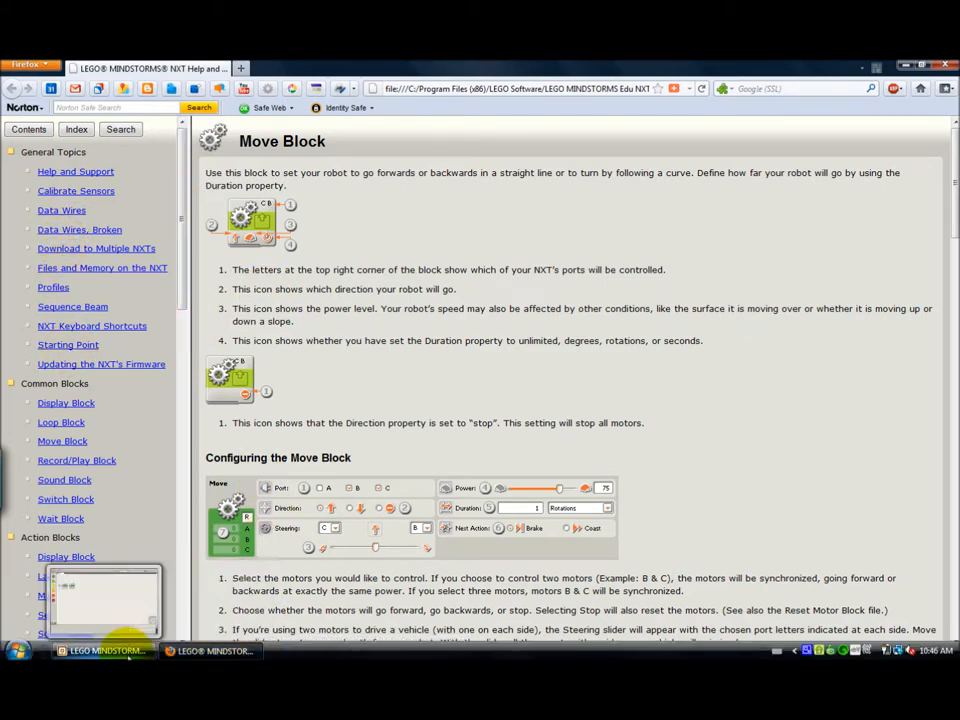
{"action": "left_click", "coordinate": [126, 651]}
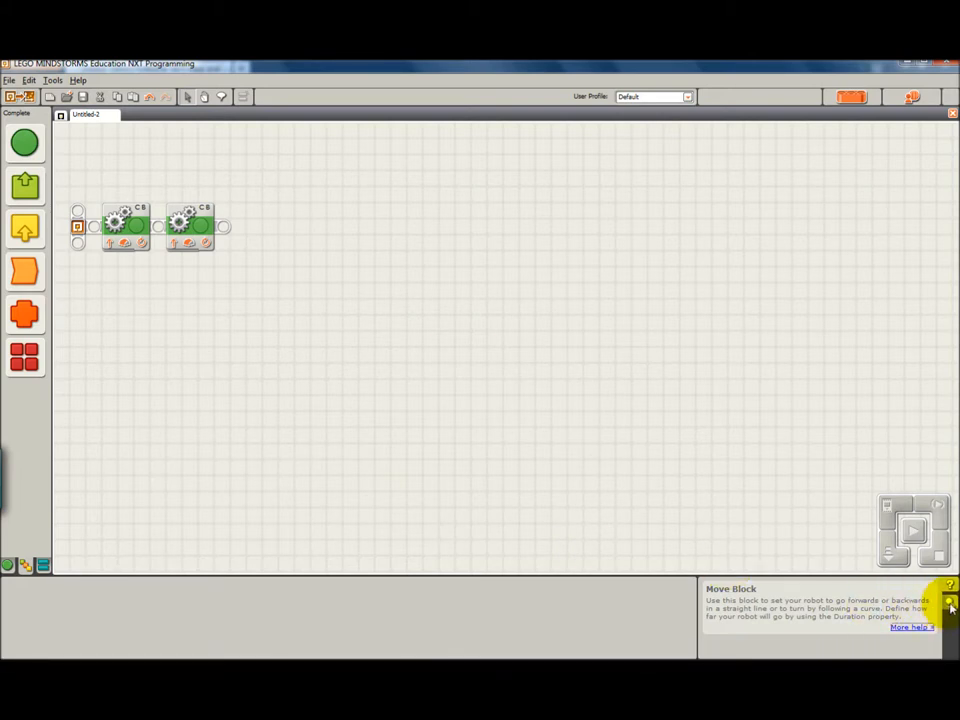
- Show the program overview map in the little help window instead of block help
{"action": "left_click", "coordinate": [950, 604]}
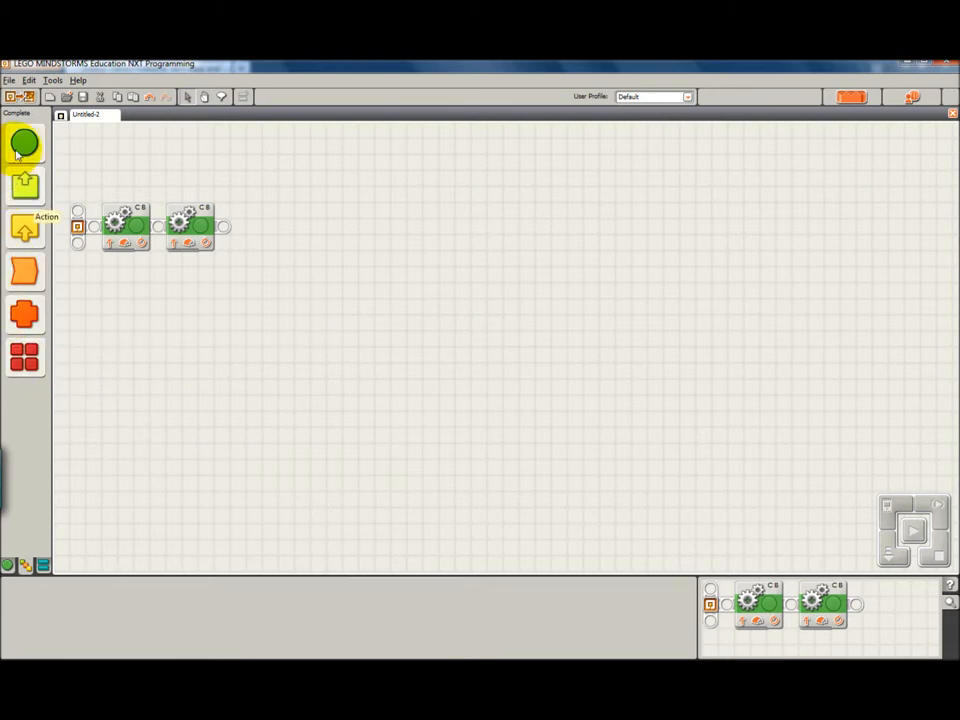
- Cycle through the Common, Complete and Custom block palettes, ending on Custom
{"action": "left_click", "coordinate": [8, 565]}
{"action": "left_click", "coordinate": [24, 565]}
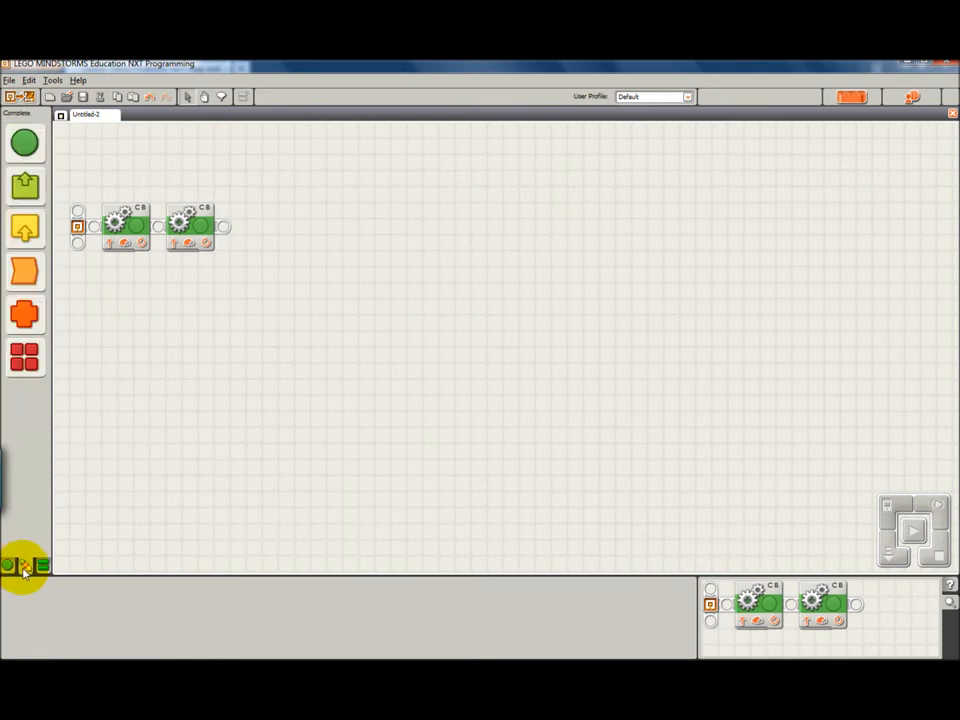
{"action": "left_click", "coordinate": [43, 566]}
{"action": "left_click", "coordinate": [8, 566]}
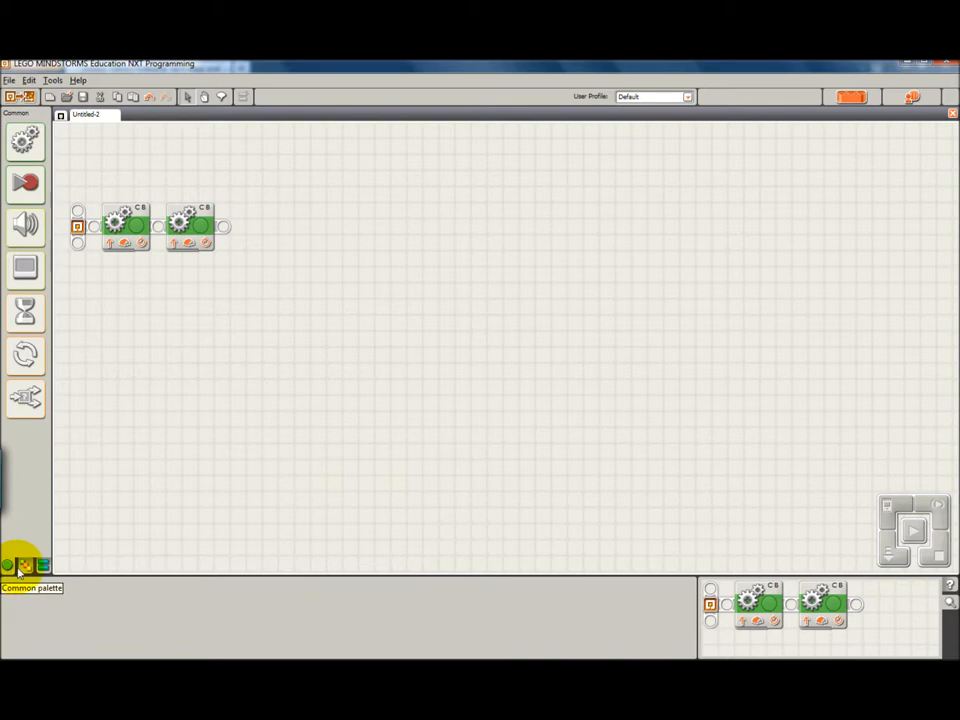
{"action": "left_click", "coordinate": [23, 565]}
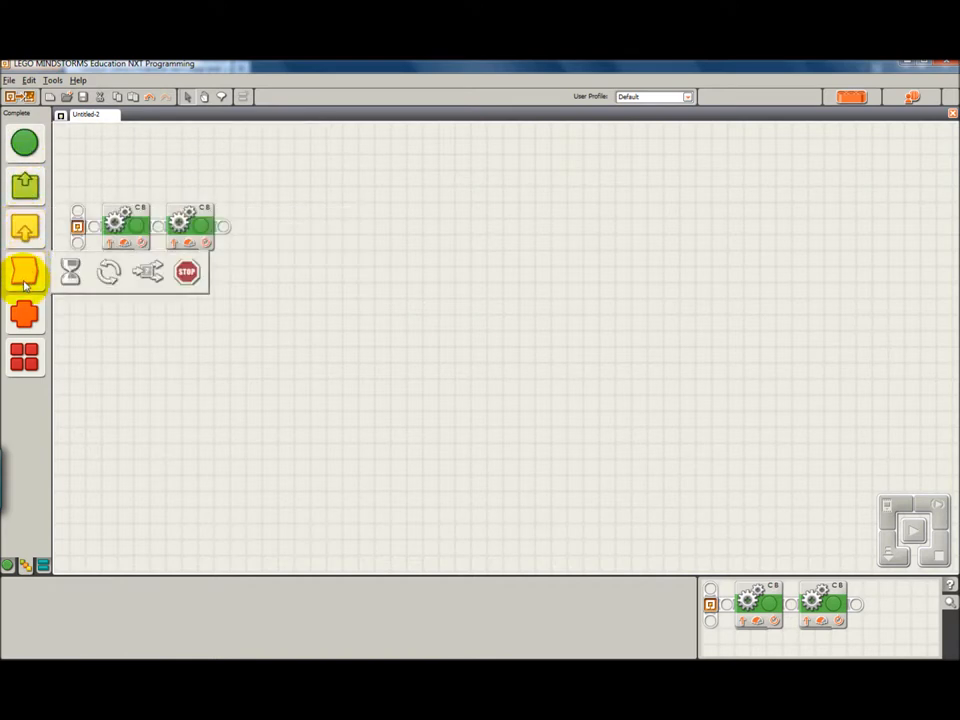
{"action": "left_click", "coordinate": [43, 565]}
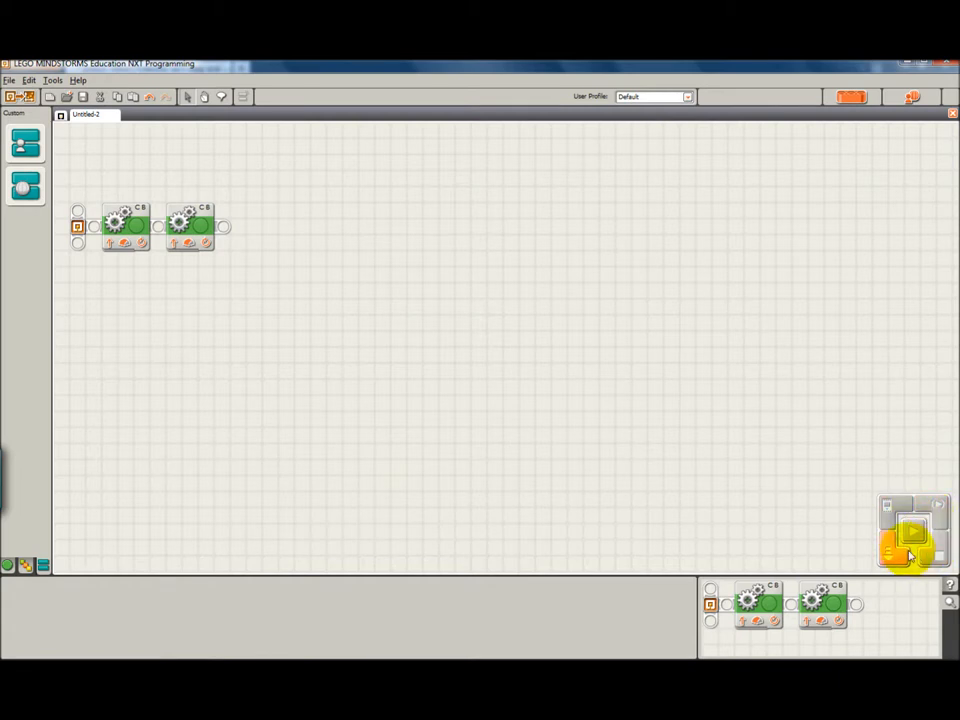
{"action": "left_click", "coordinate": [889, 519]}
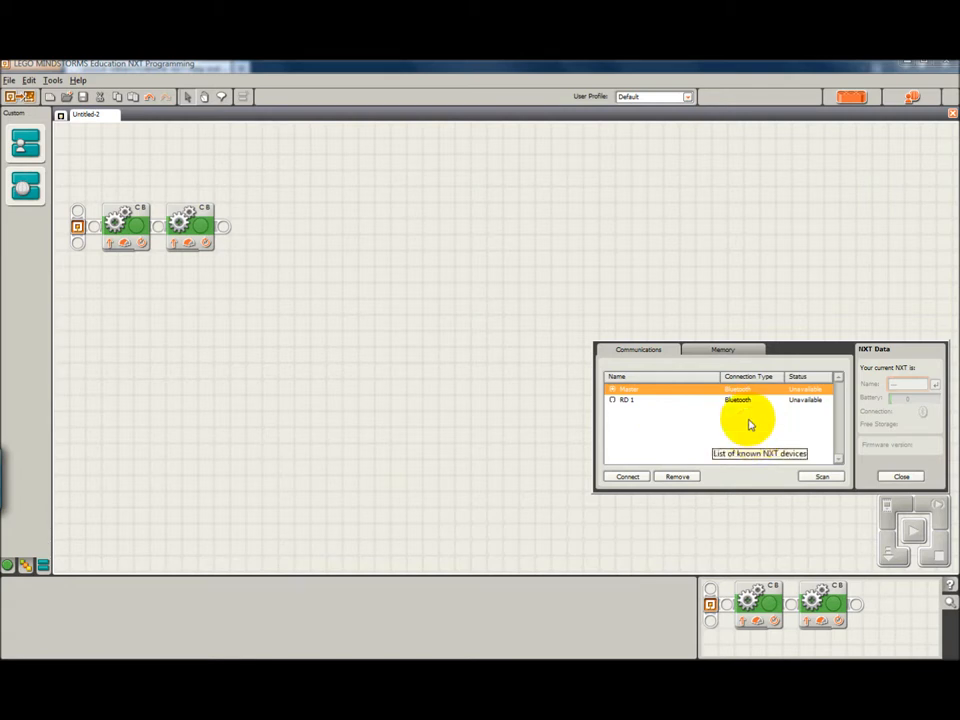
{"action": "left_click", "coordinate": [724, 350]}
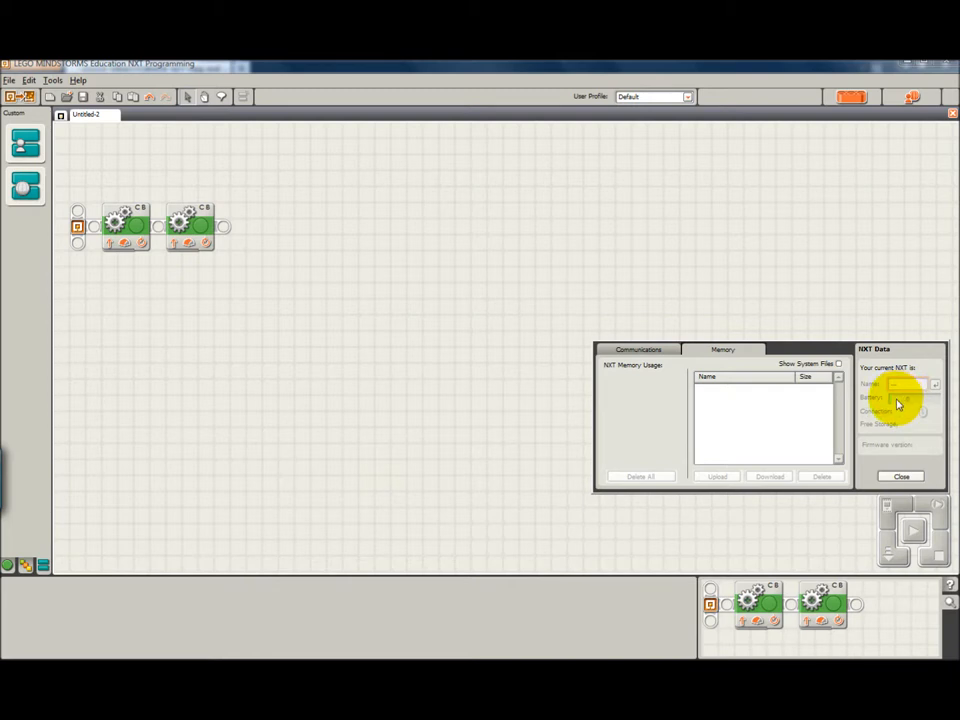
{"action": "left_click", "coordinate": [901, 479]}
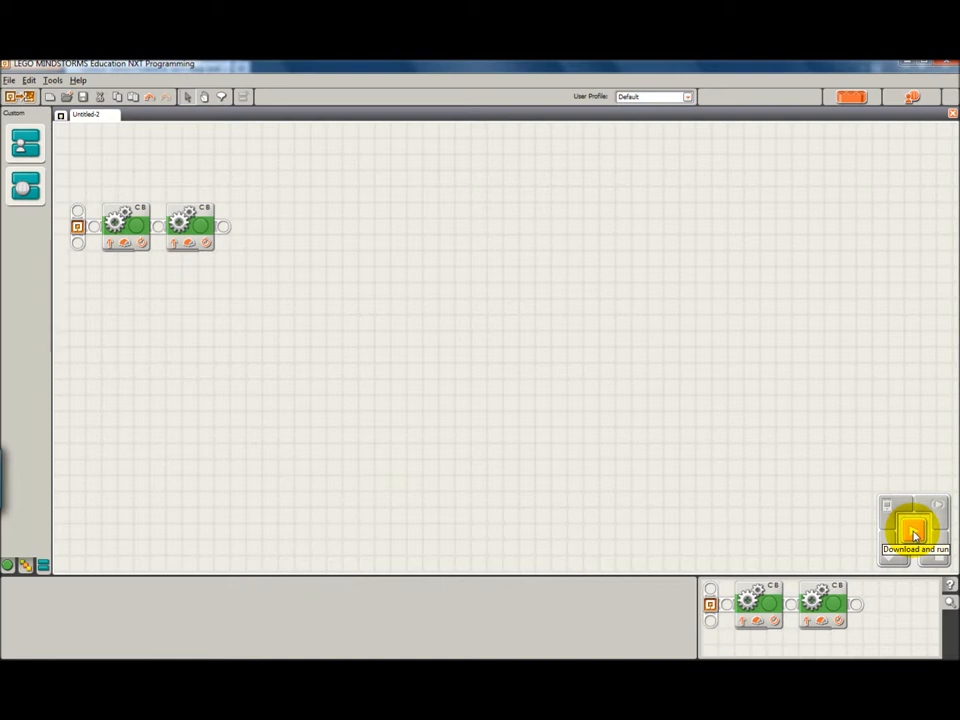
{"action": "left_click", "coordinate": [914, 536]}
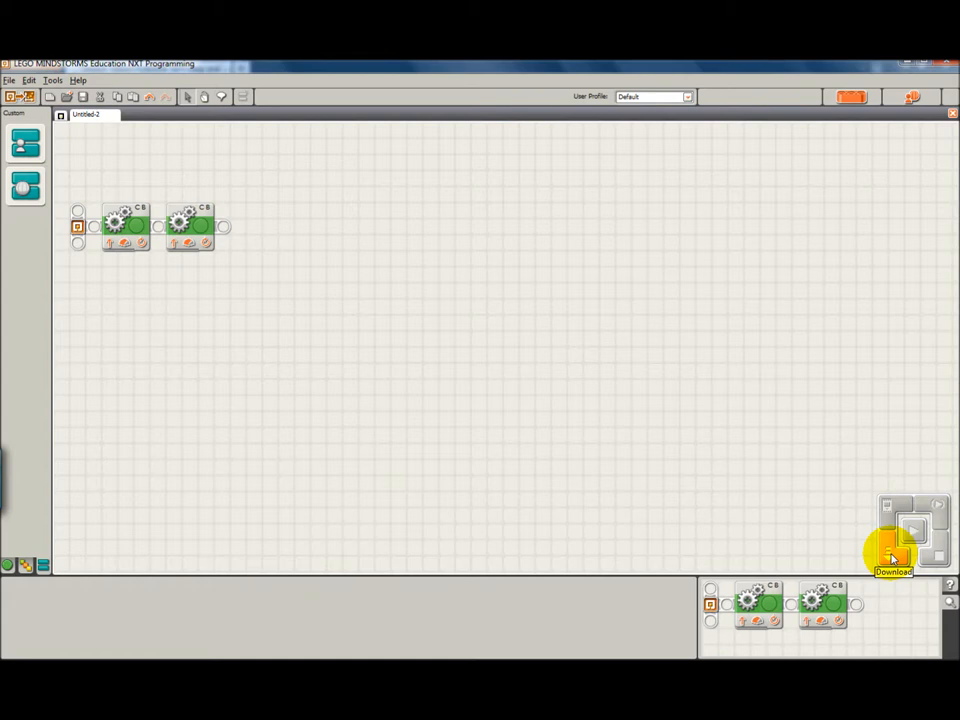
{"action": "left_click", "coordinate": [893, 559]}
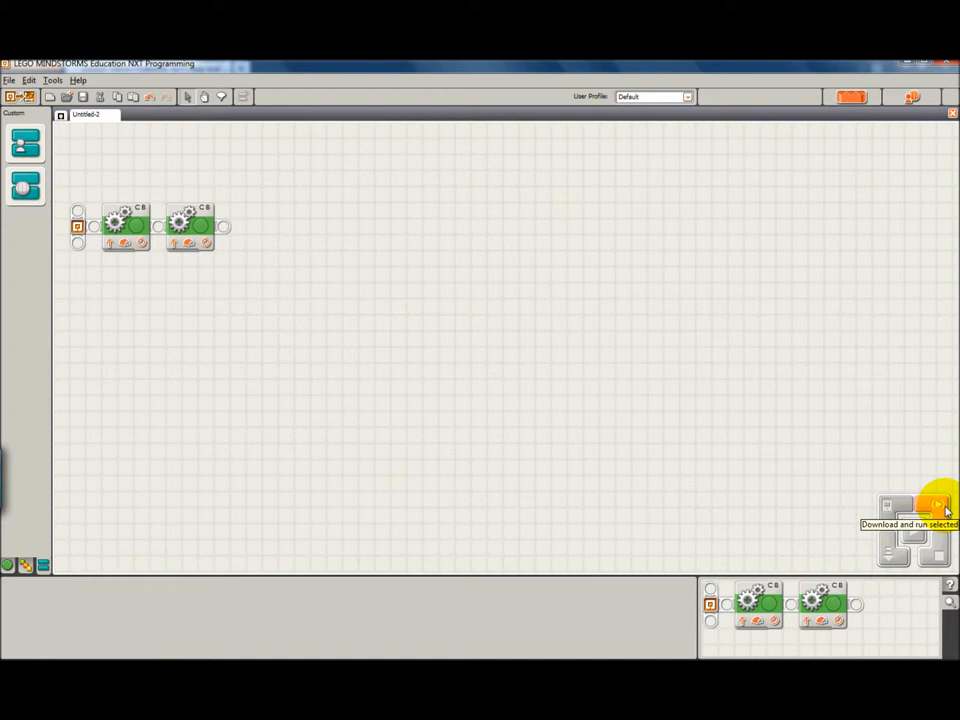
{"action": "left_click", "coordinate": [946, 511]}
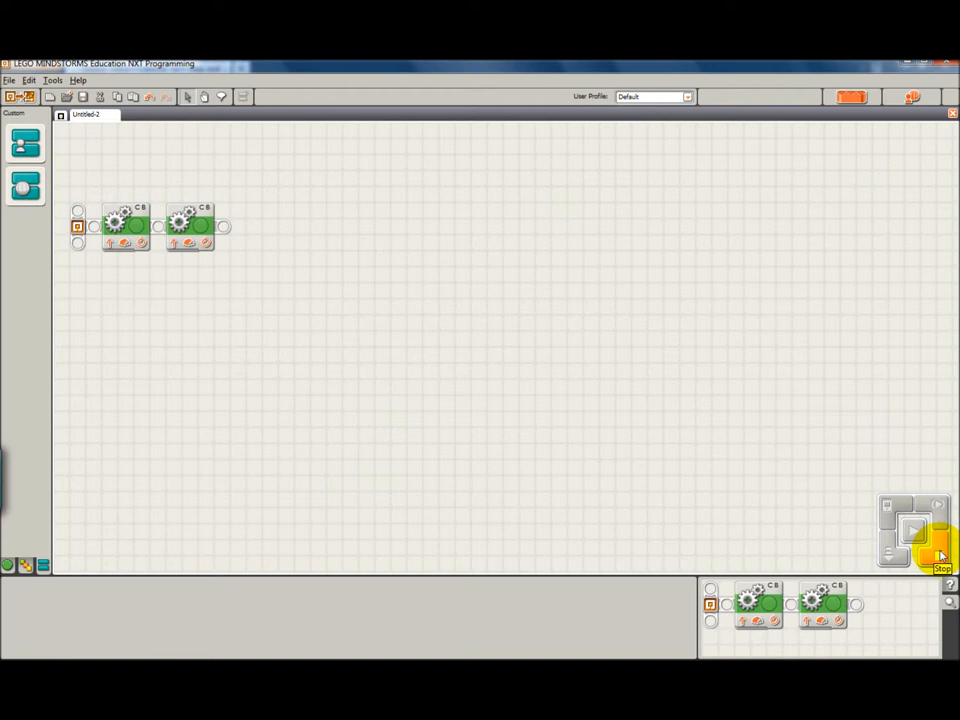
{"action": "left_click", "coordinate": [940, 555]}
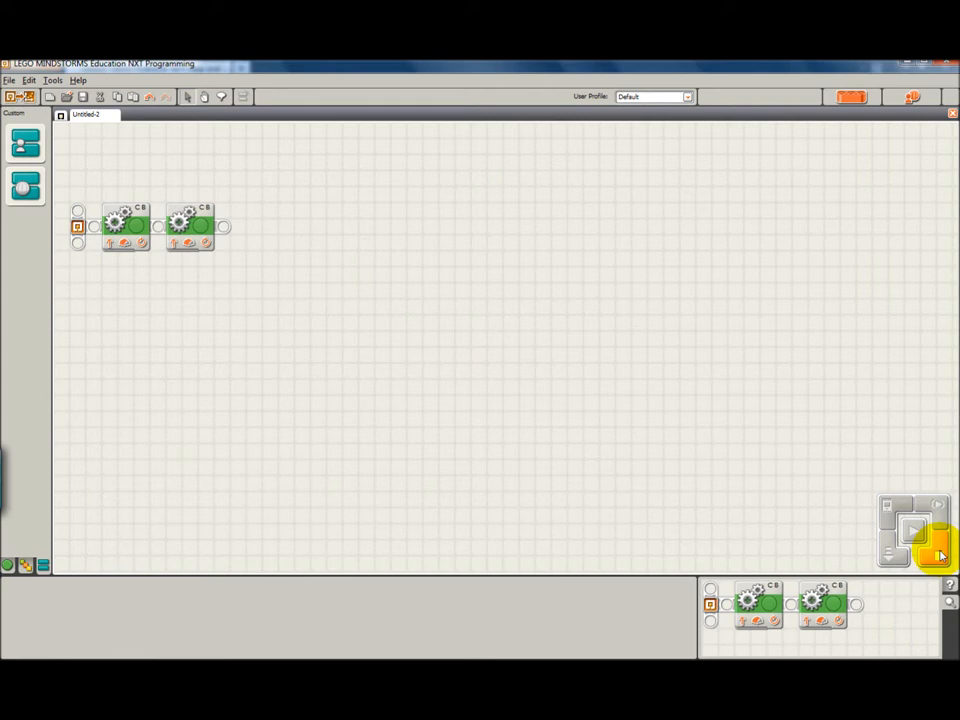